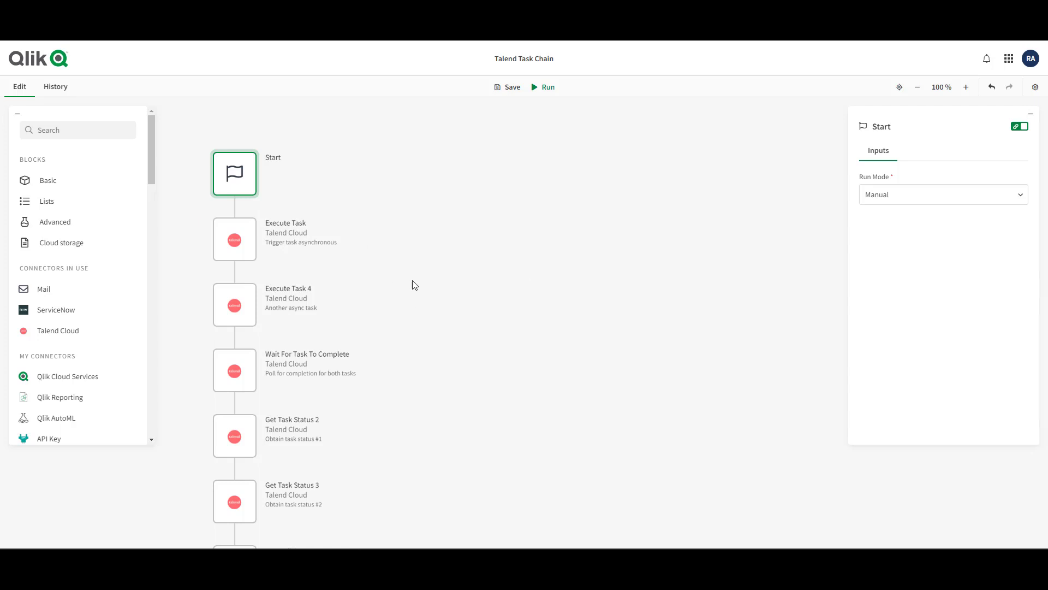
- Review the Wait For Task To Complete, Get Task Status 2 and Create Incident block inputs
mouse_move(236, 241)
click(239, 383)
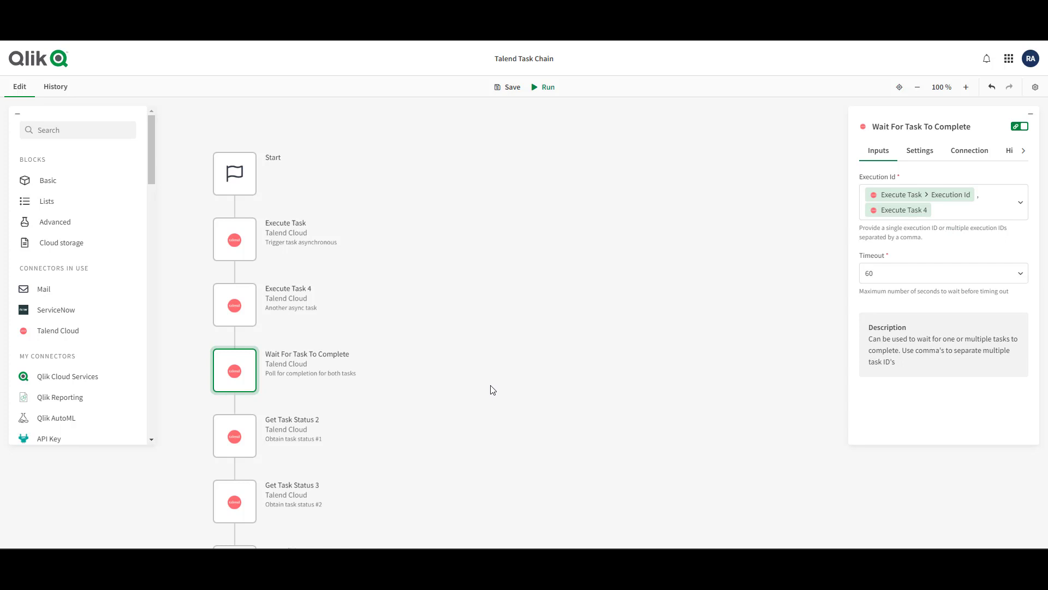
scroll(475, 380, down, 2)
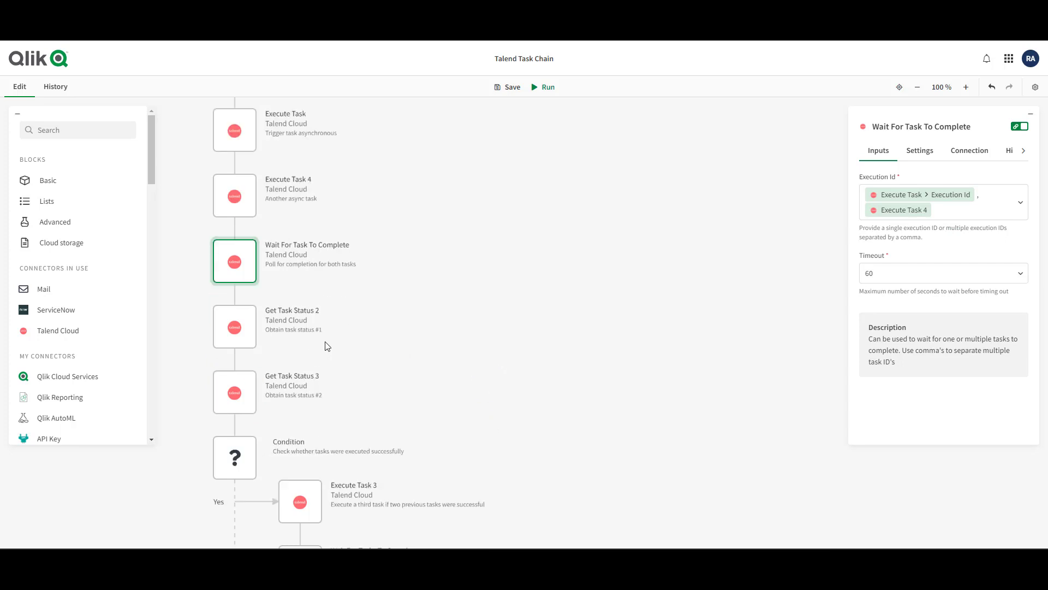
click(246, 327)
scroll(498, 398, down, 2)
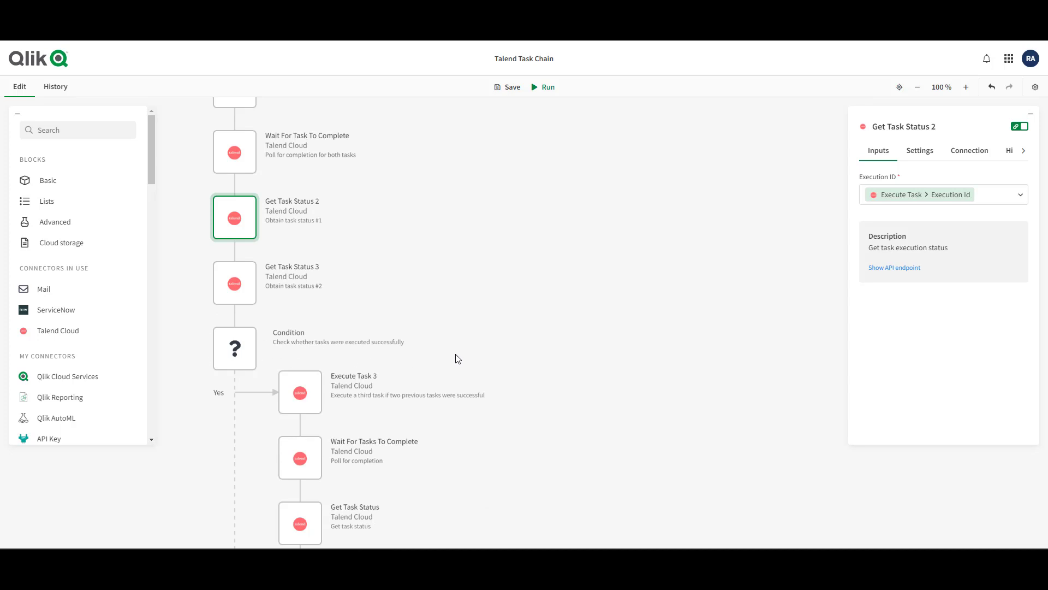
scroll(456, 376, down, 9)
click(300, 373)
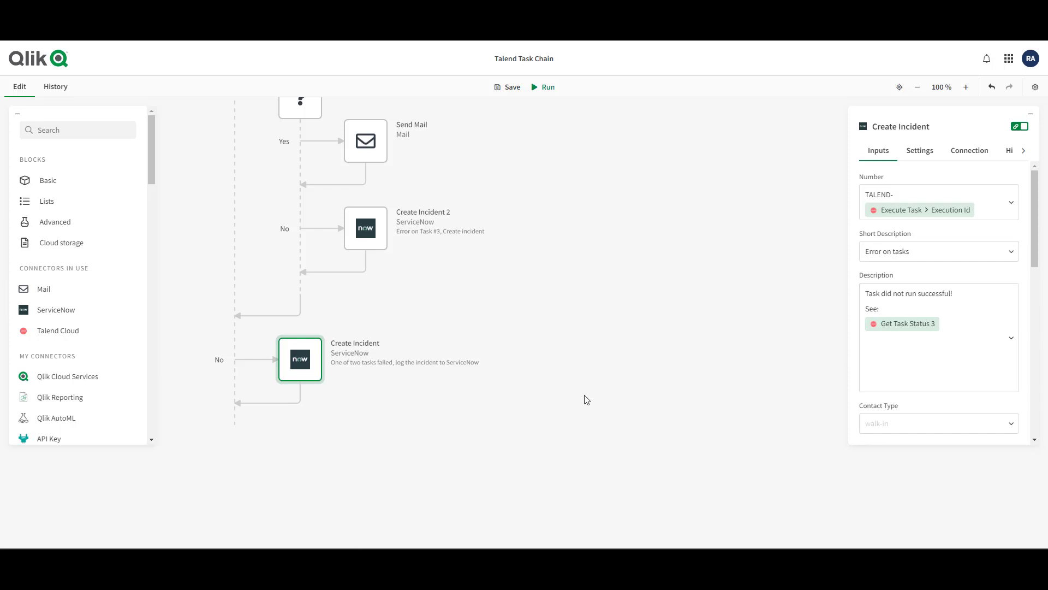
- Review the Wait For Tasks To Complete and Get Task Status inputs, then deselect all blocks
scroll(518, 418, up, 6)
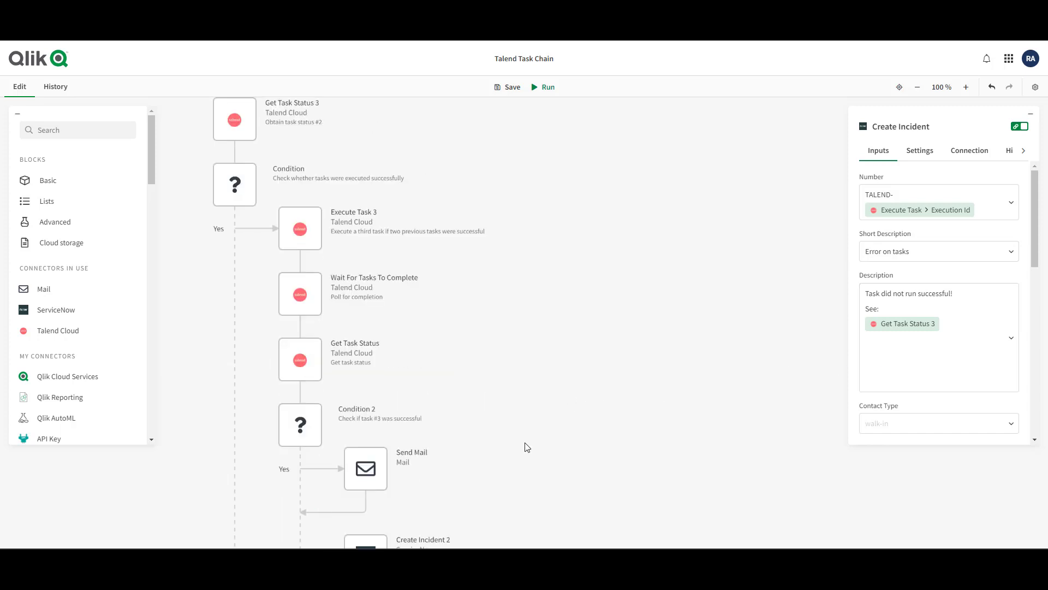
mouse_move(302, 233)
click(306, 294)
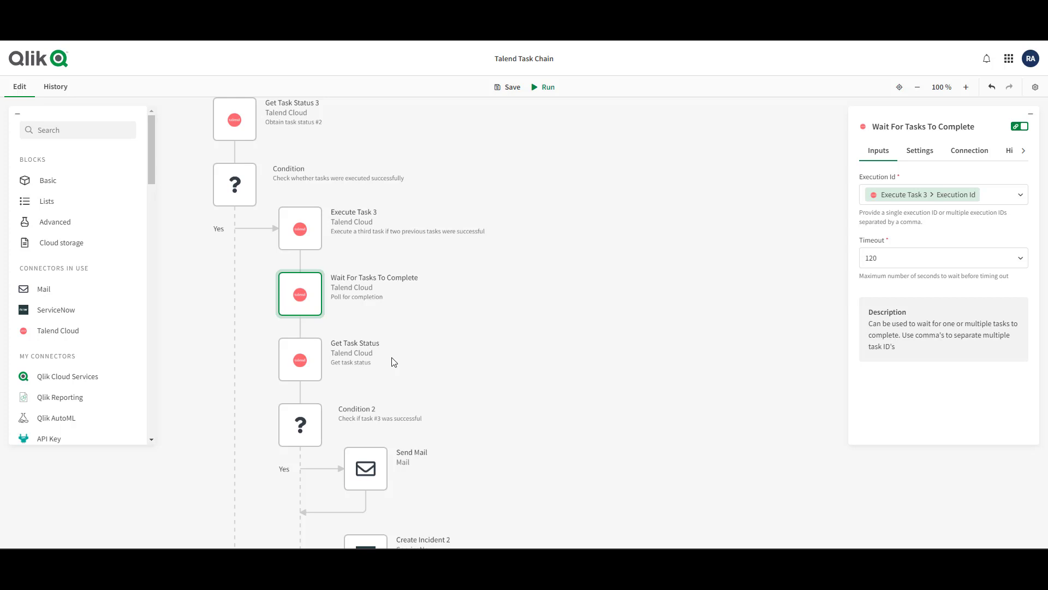
click(309, 365)
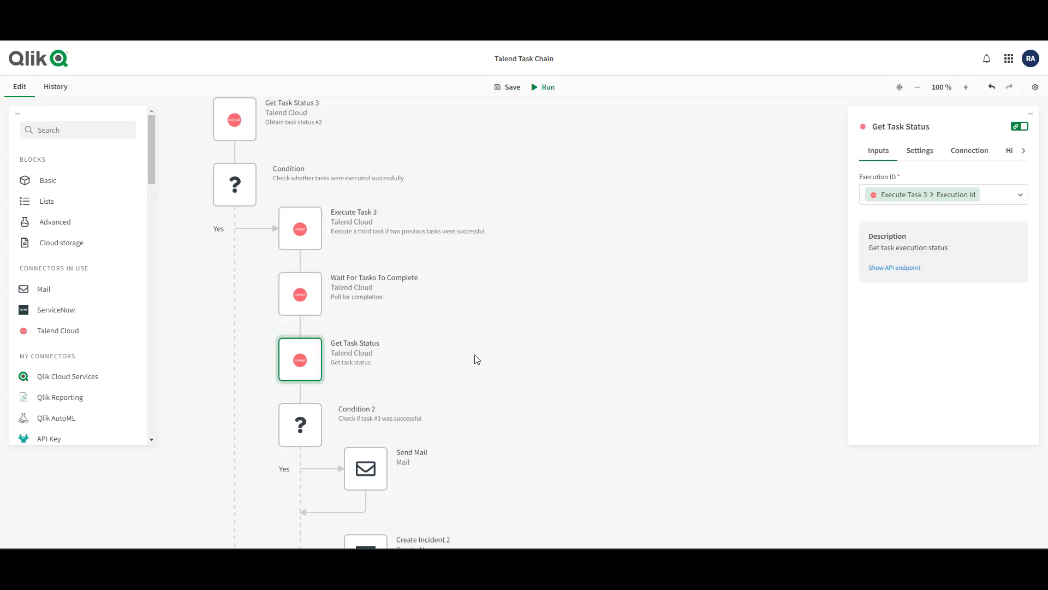
scroll(468, 362, down, 2)
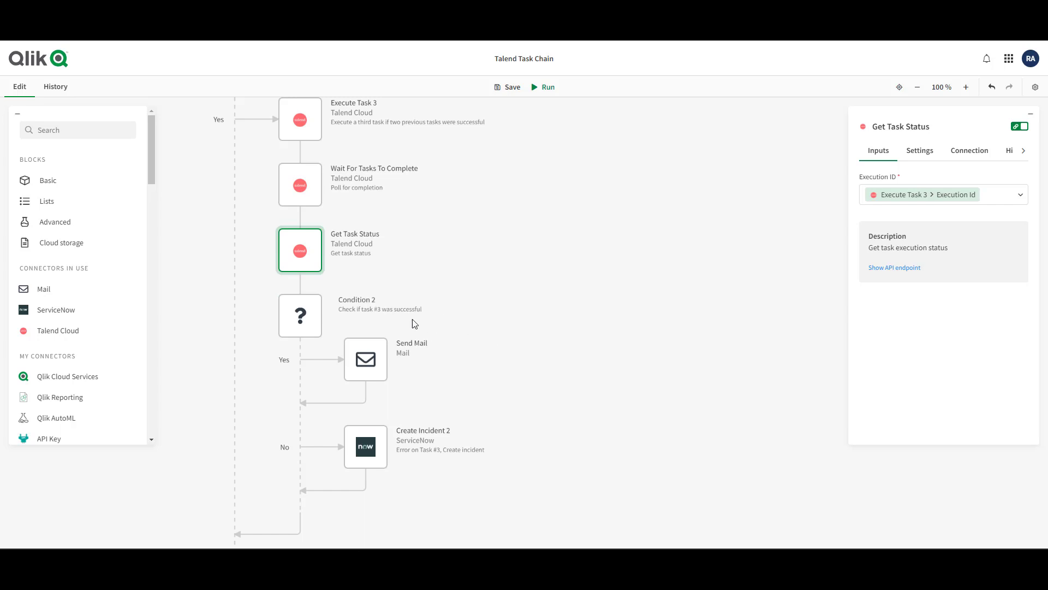
mouse_move(373, 363)
click(561, 420)
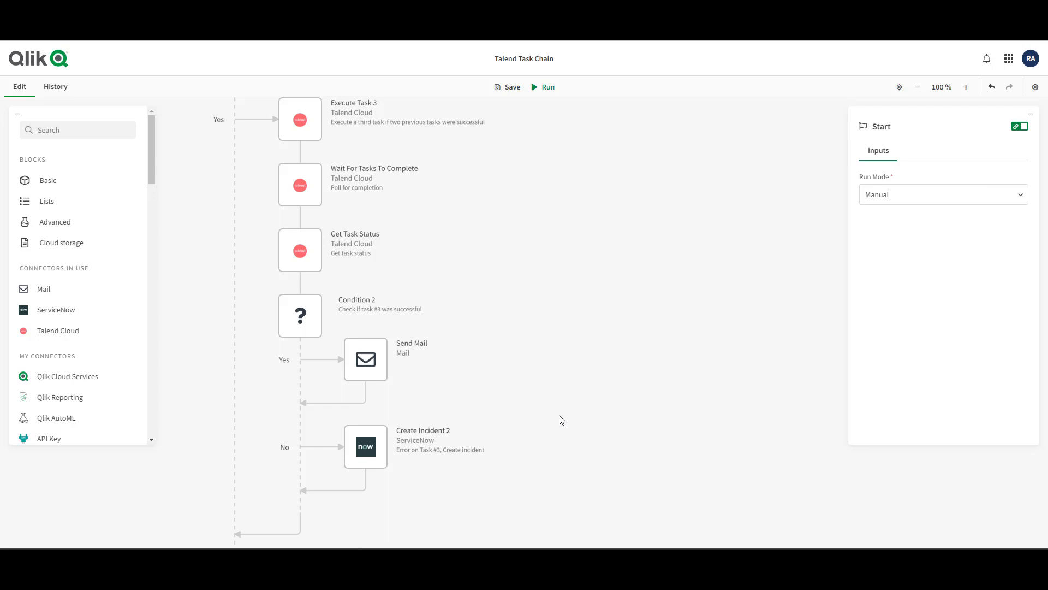
- Save the Talend Task Chain automation and start a manual run
click(540, 92)
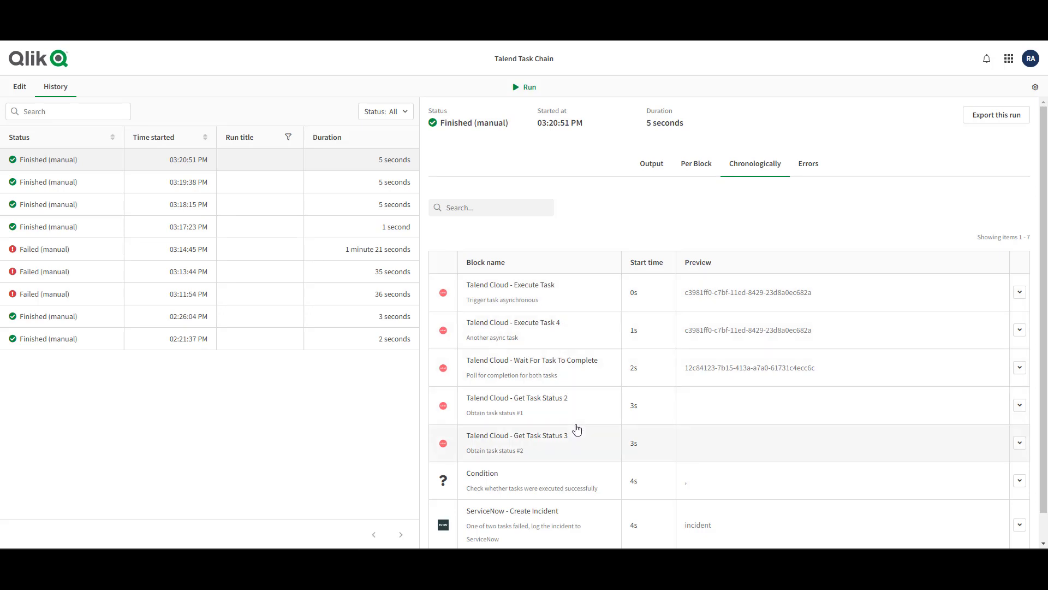
- Expand the Condition run details and view comparison 2/2, DEPLOY_FAILED versus EXECUTION_SUCCESS
scroll(568, 435, down, 1)
click(562, 445)
scroll(562, 448, down, 2)
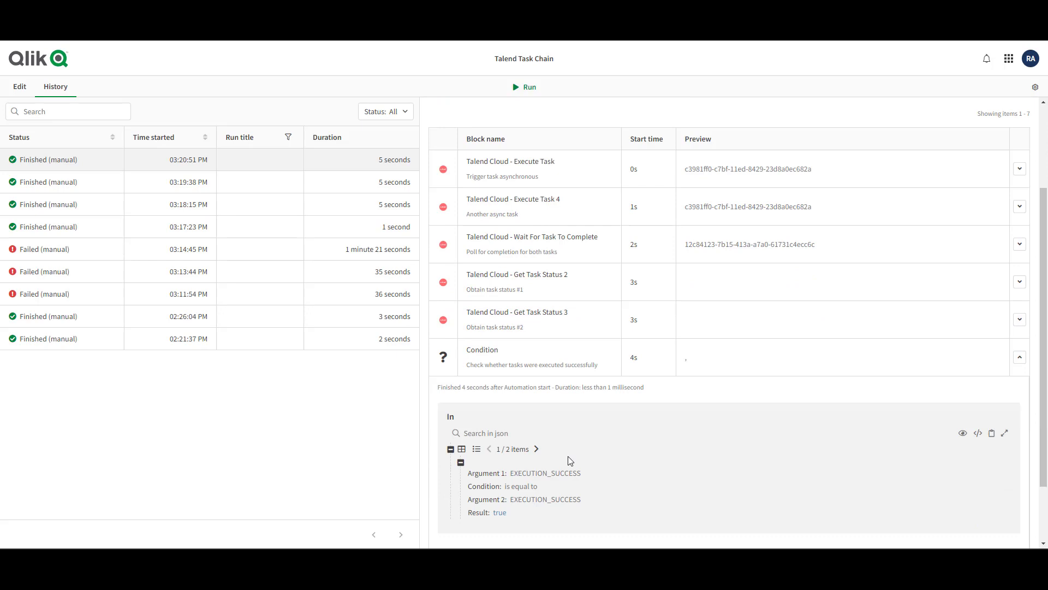
scroll(569, 460, down, 1)
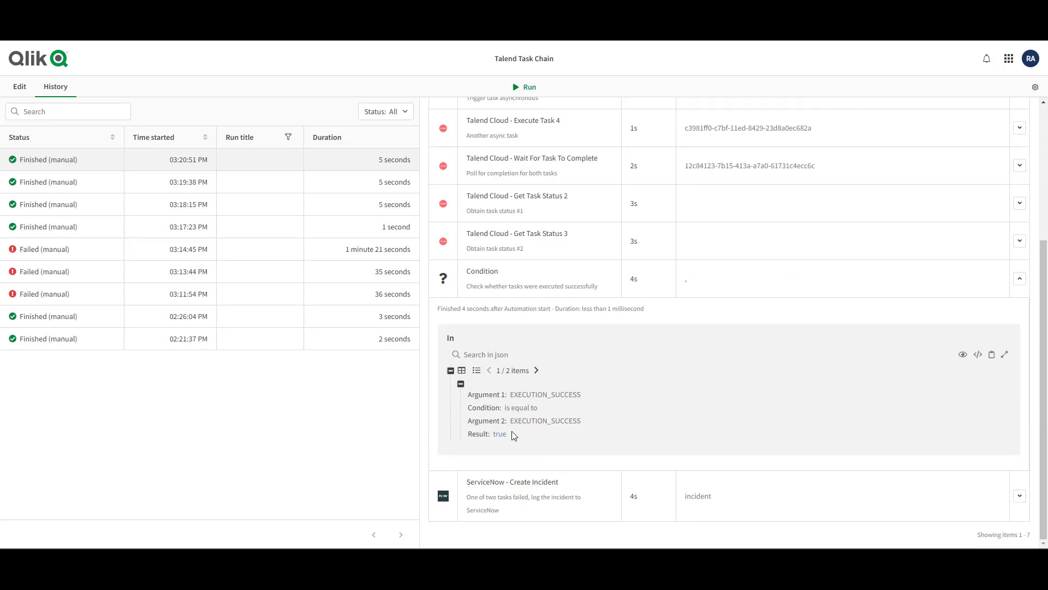
click(536, 371)
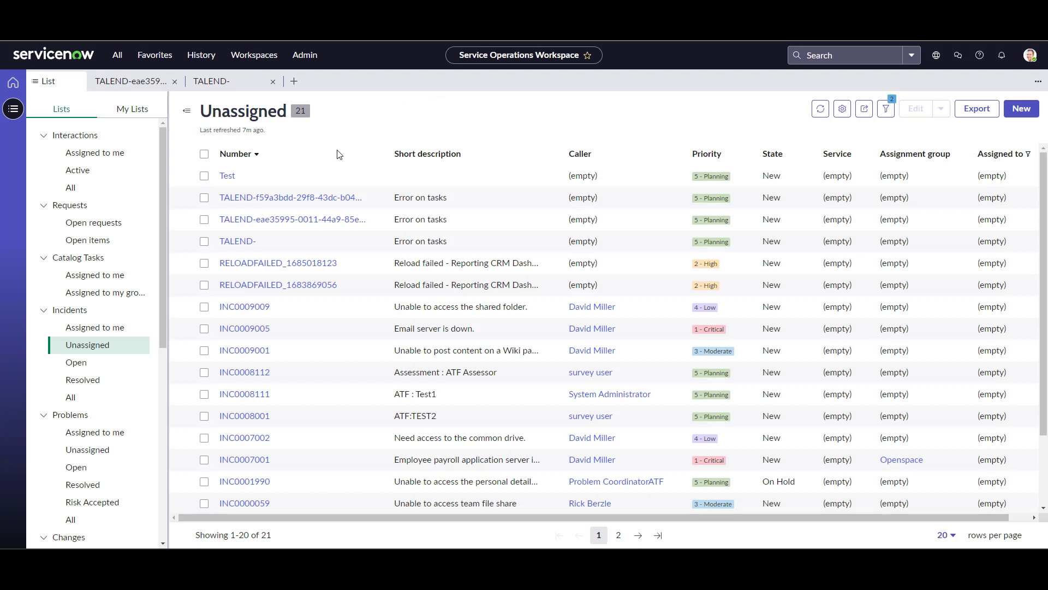
- Open the TALEND- incident with short description 'Error on tasks' in ServiceNow
click(242, 243)
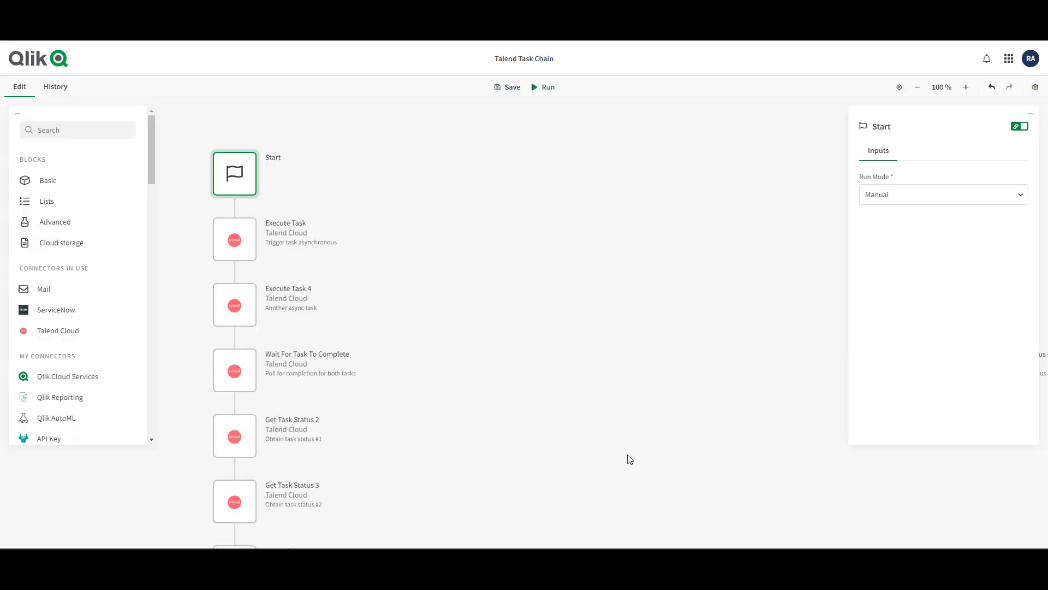
- Save and rerun the automation, producing a successful run with mail sent
click(554, 92)
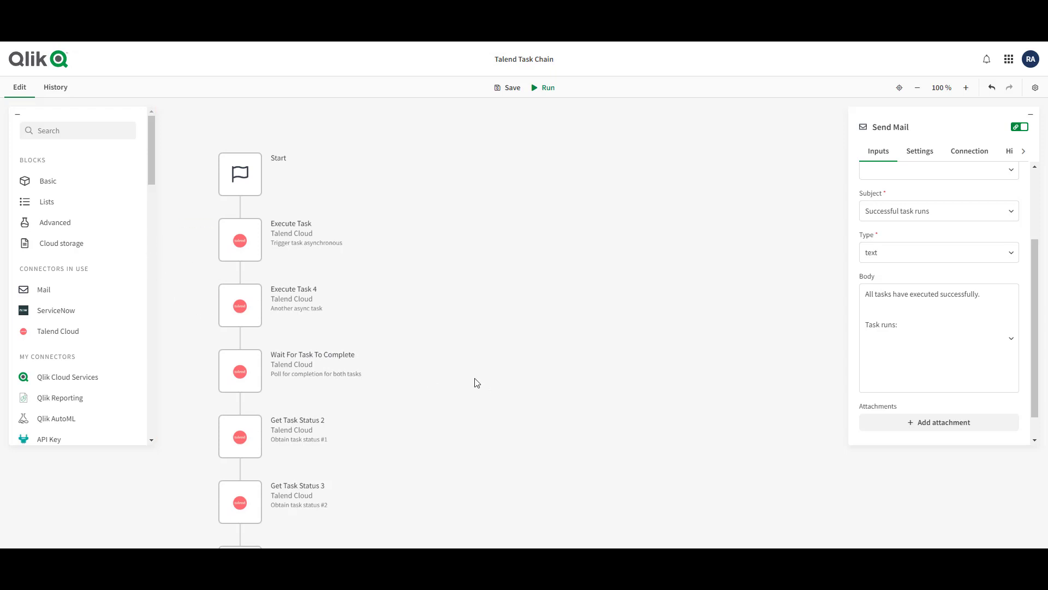
- Add a Jira Create Issue block after Create Incident 2
scroll(470, 402, down, 10)
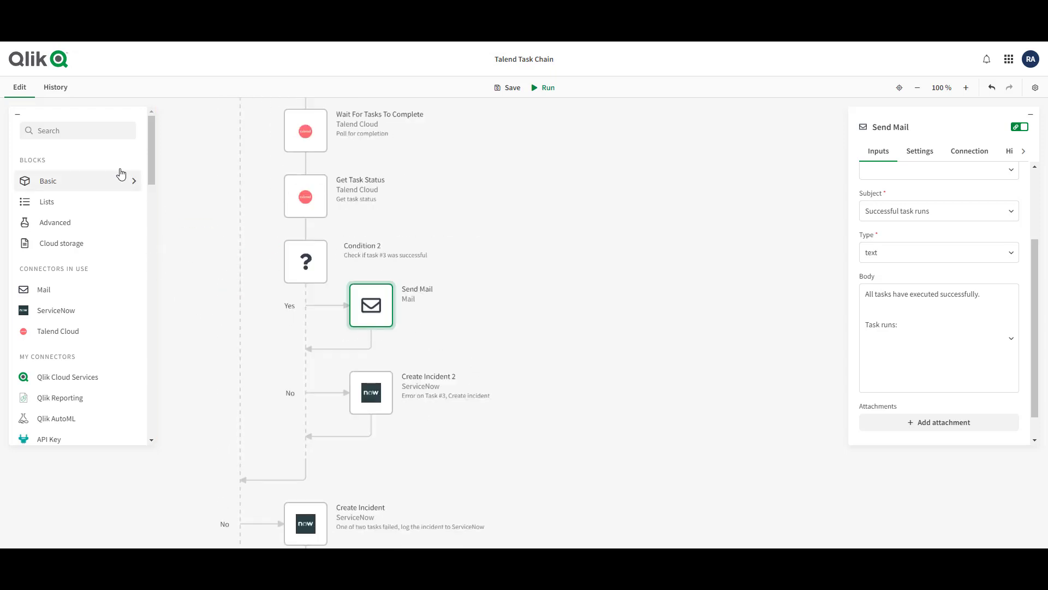
click(132, 137)
text(jira)
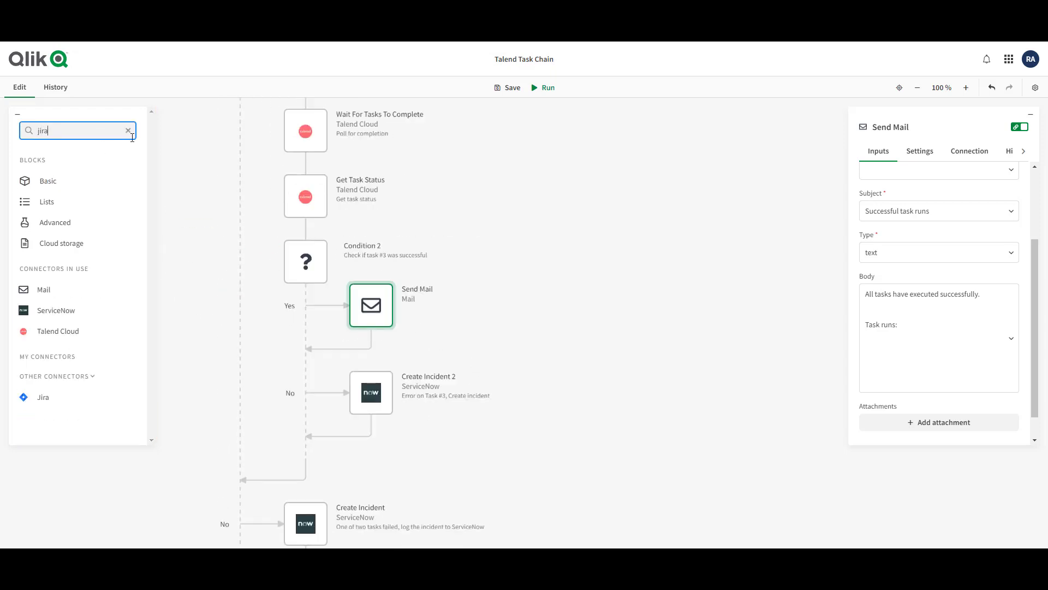
click(45, 400)
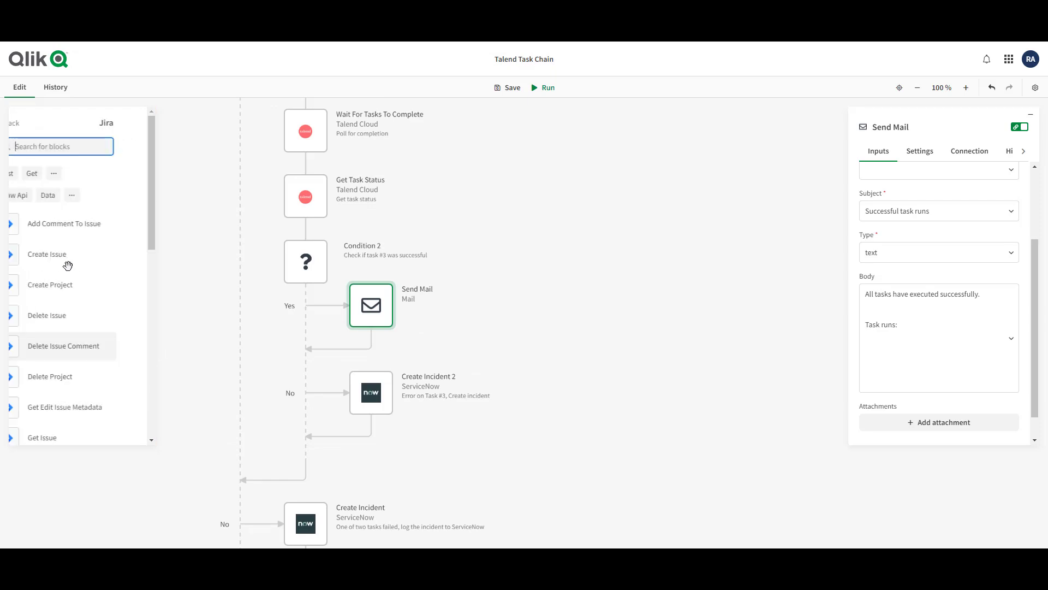
drag(84, 254, 349, 407)
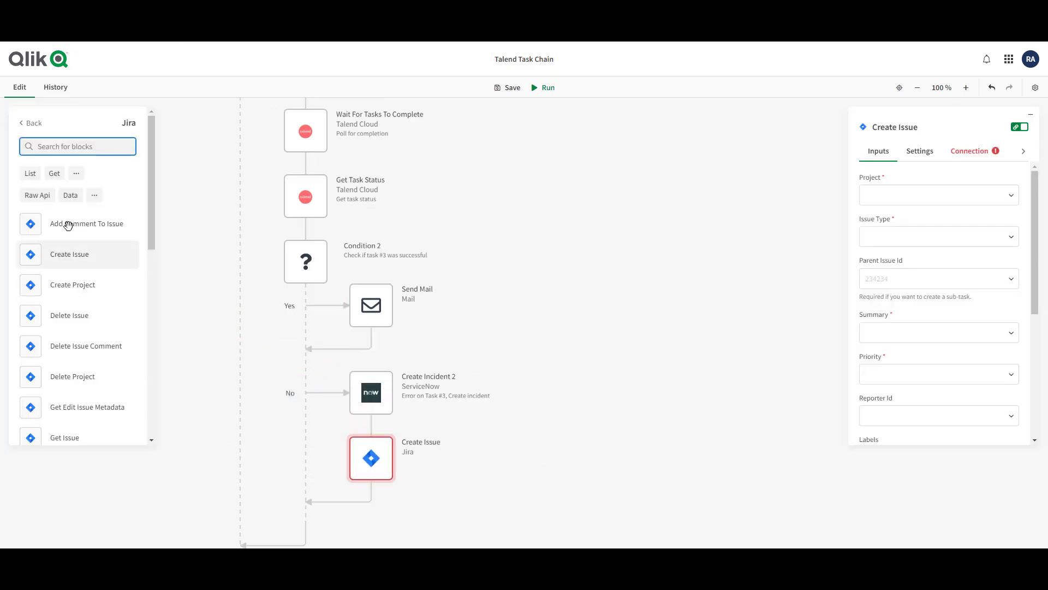
- Add a Microsoft Teams Send Message block to the flow
click(31, 123)
scroll(535, 342, up, 1)
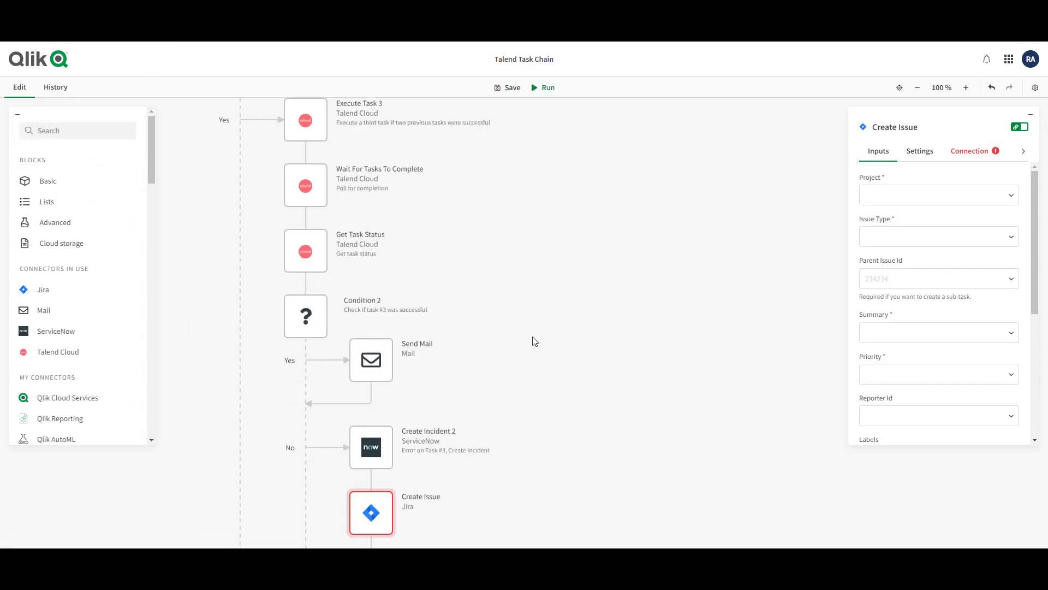
click(66, 126)
text(teams)
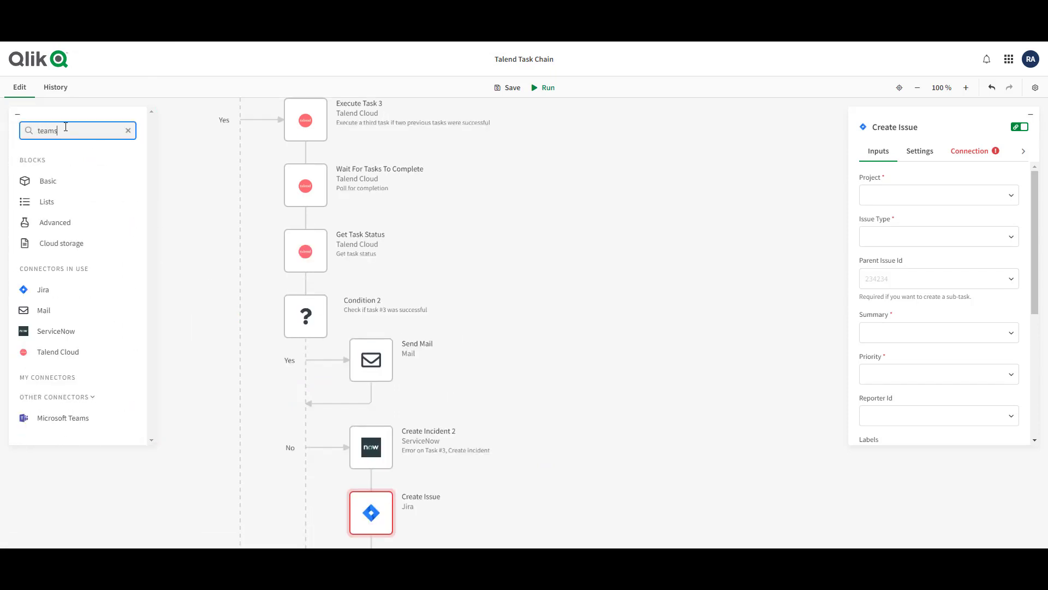
click(62, 418)
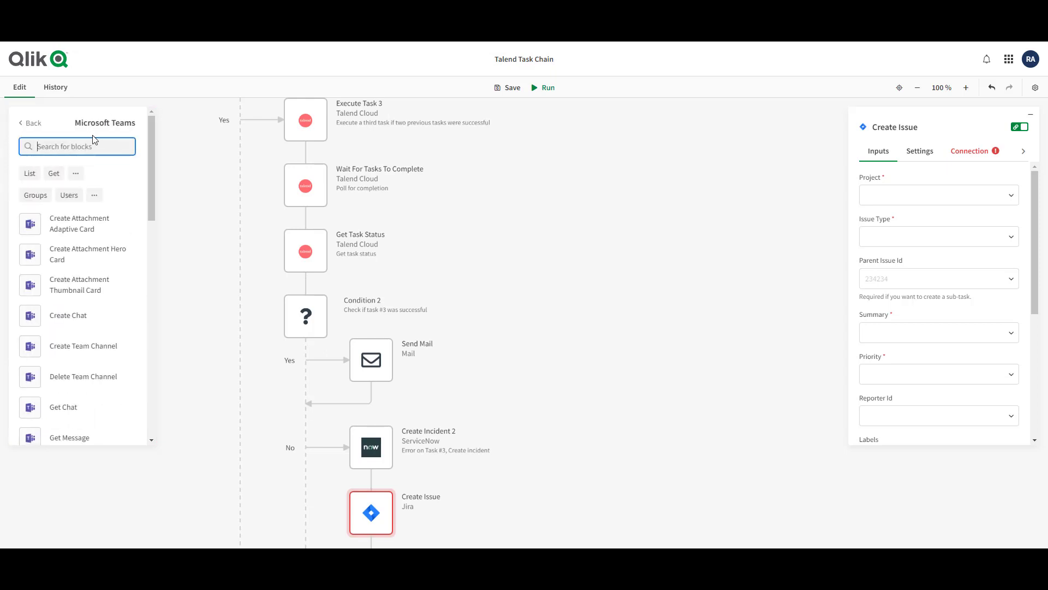
text(send)
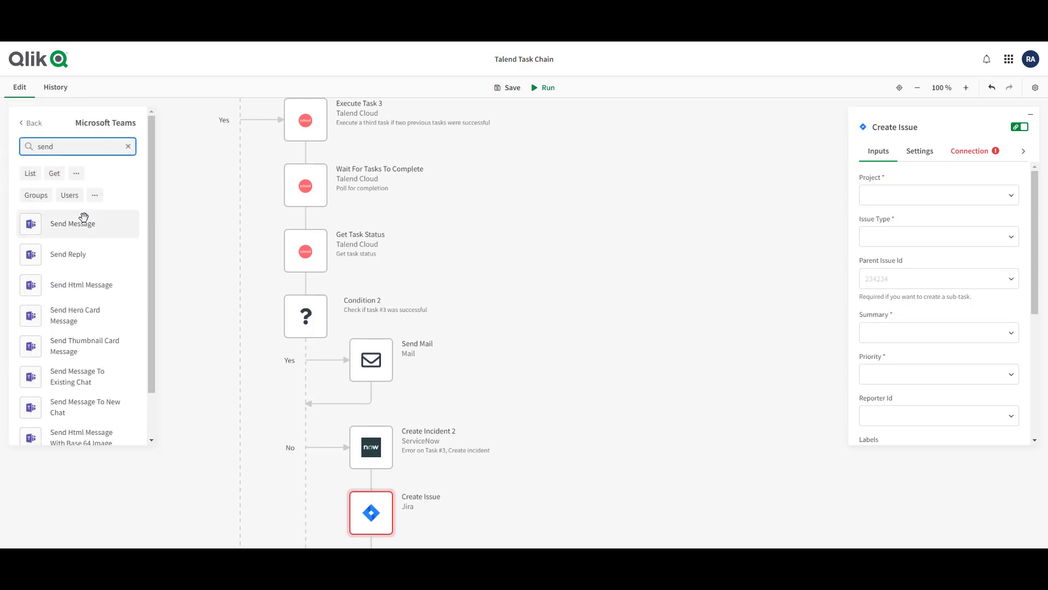
drag(84, 219, 402, 421)
scroll(611, 363, up, 6)
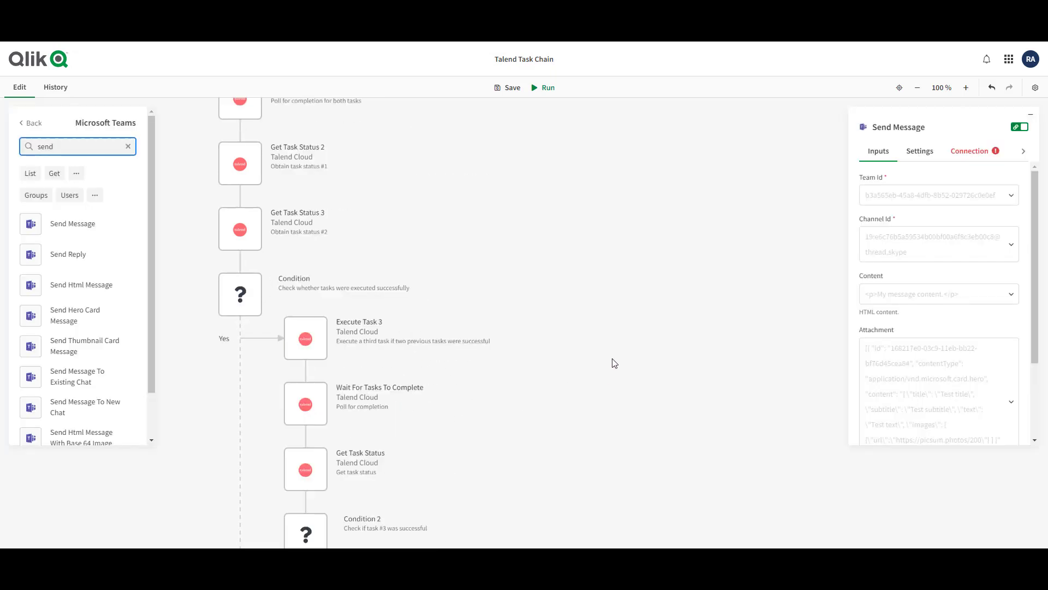